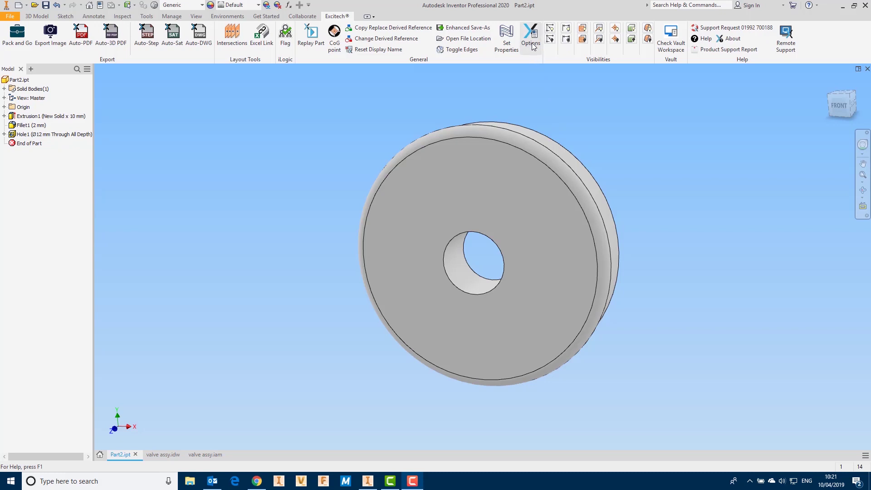
# Step: Add a property named Project with the label Project to the toolkit's Set Properties definitions
pyautogui.click(532, 41)
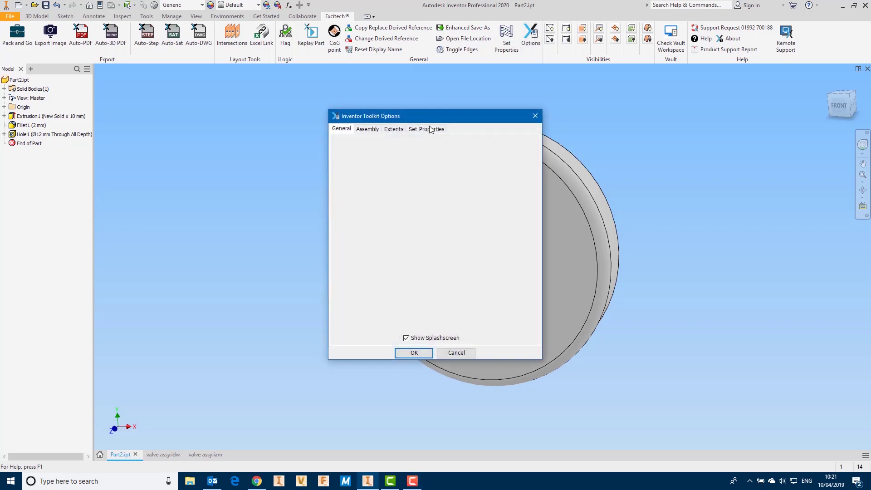
pyautogui.click(427, 129)
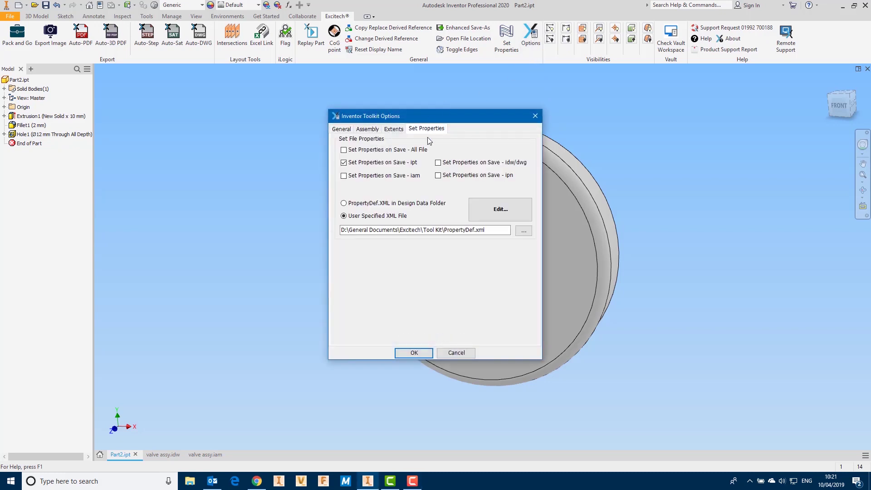
pyautogui.click(498, 209)
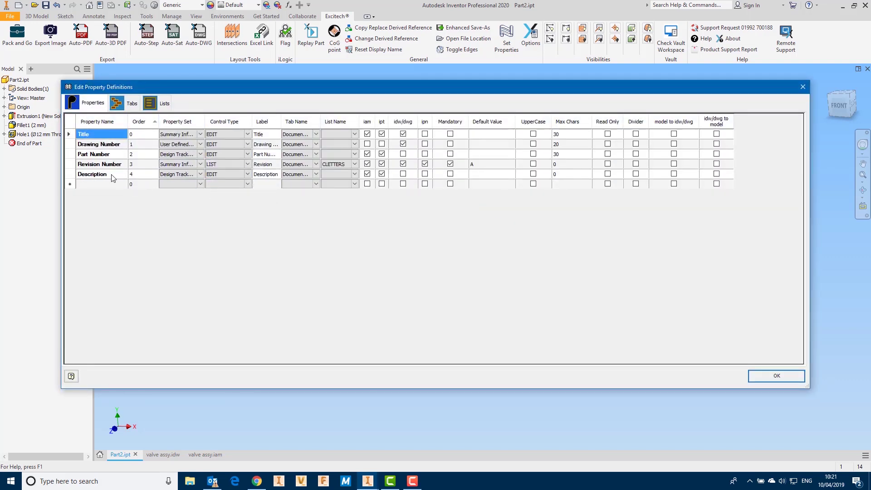
pyautogui.click(88, 185)
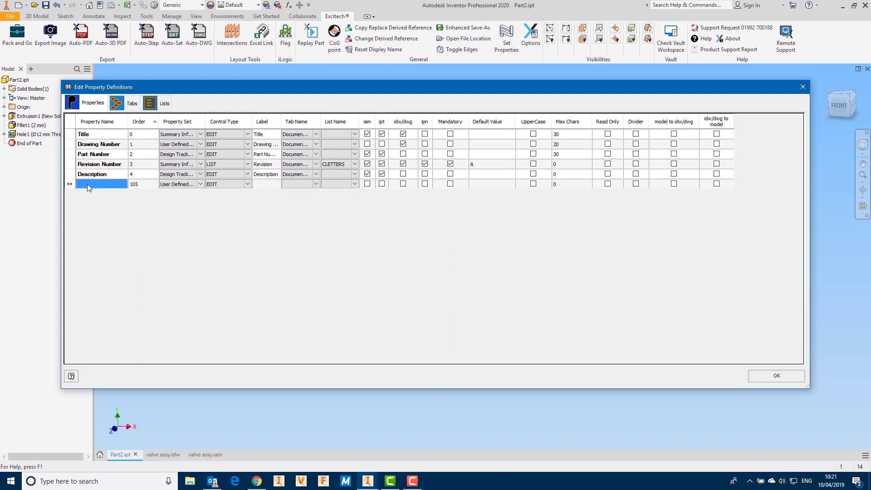
pyautogui.write('Project')
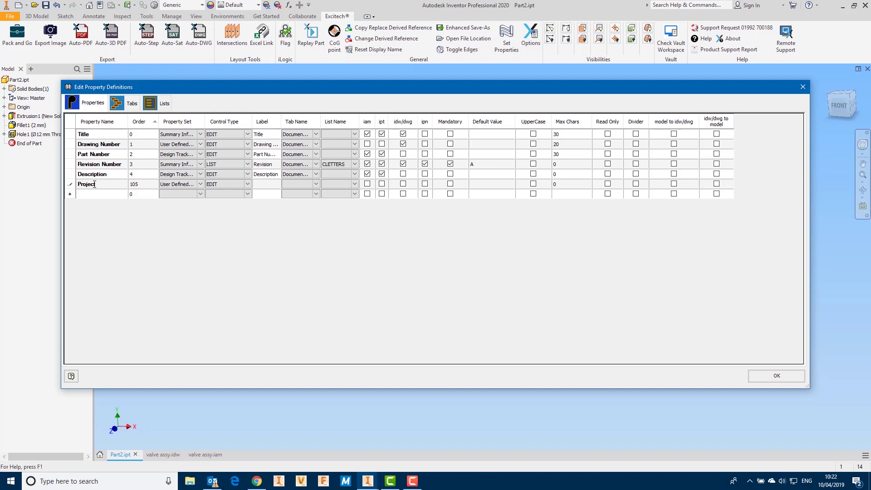
pyautogui.click(268, 184)
pyautogui.write('Project')
# Step: Assign the Project property to the Design Tracking property set, enable it for ipt and iam files, and save the definitions
pyautogui.click(200, 185)
pyautogui.click(201, 185)
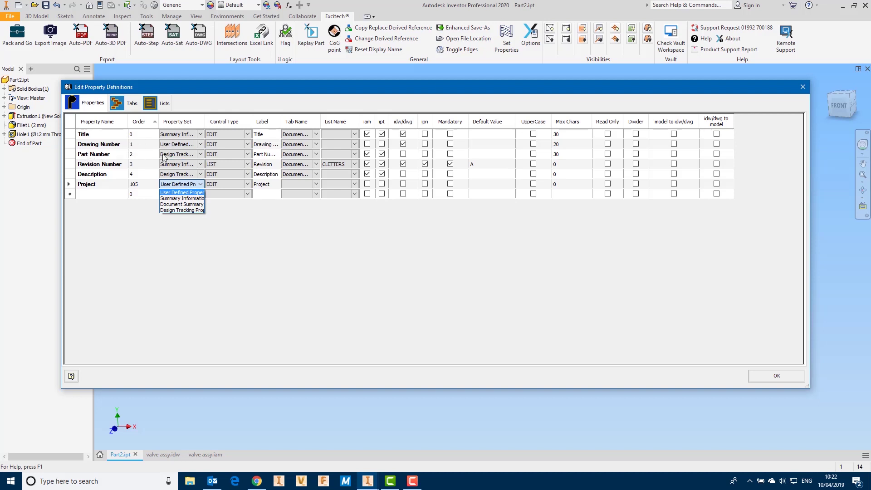
pyautogui.click(182, 211)
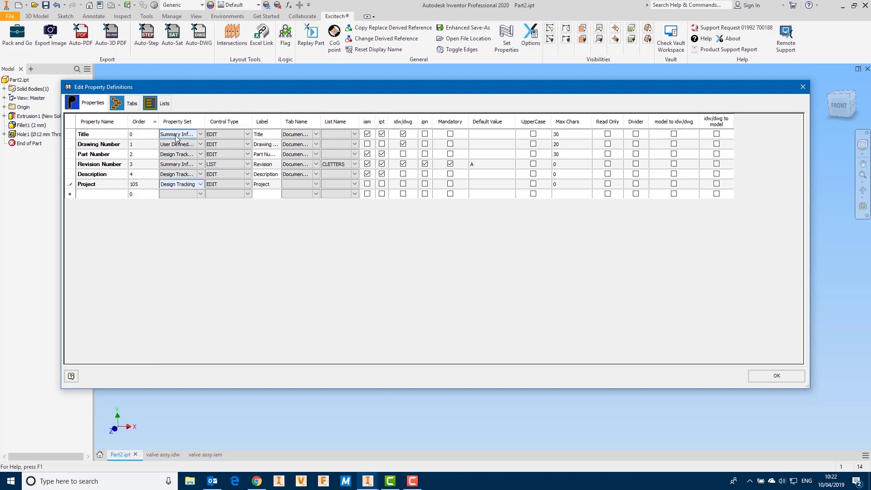
pyautogui.click(382, 184)
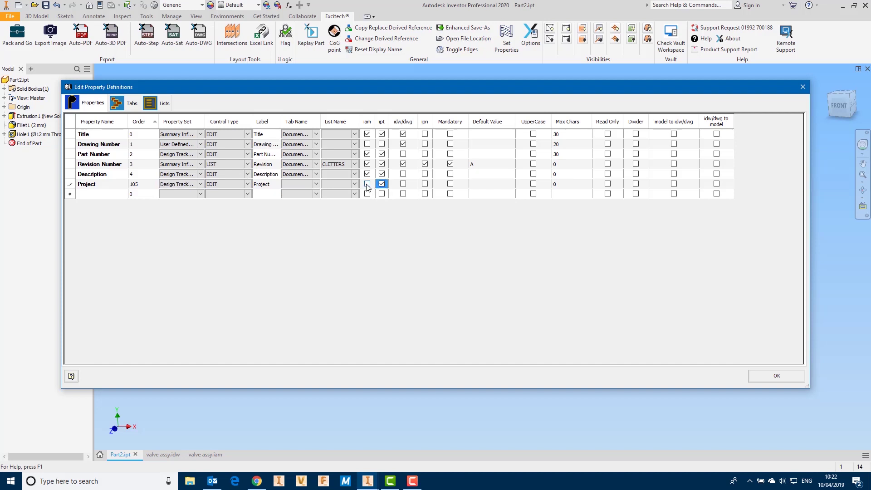
pyautogui.click(367, 184)
pyautogui.click(777, 377)
pyautogui.click(418, 352)
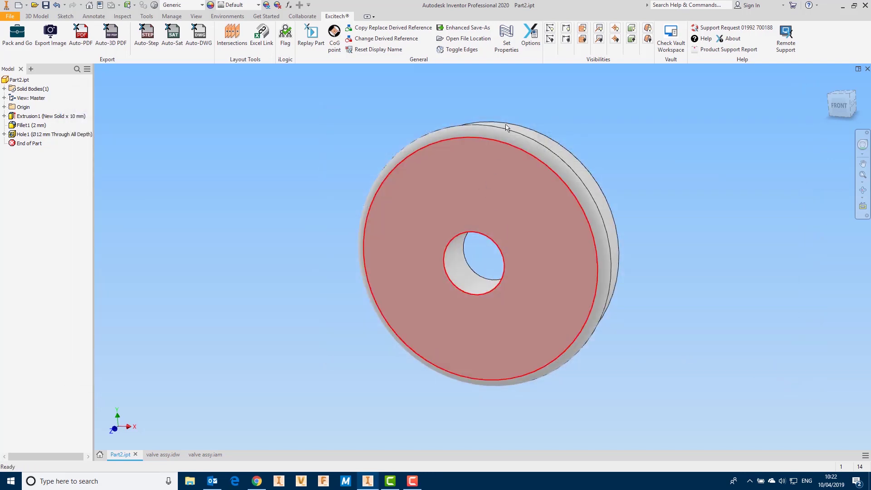
# Step: Set the part's Project value to "test project" through Set Properties
pyautogui.click(510, 44)
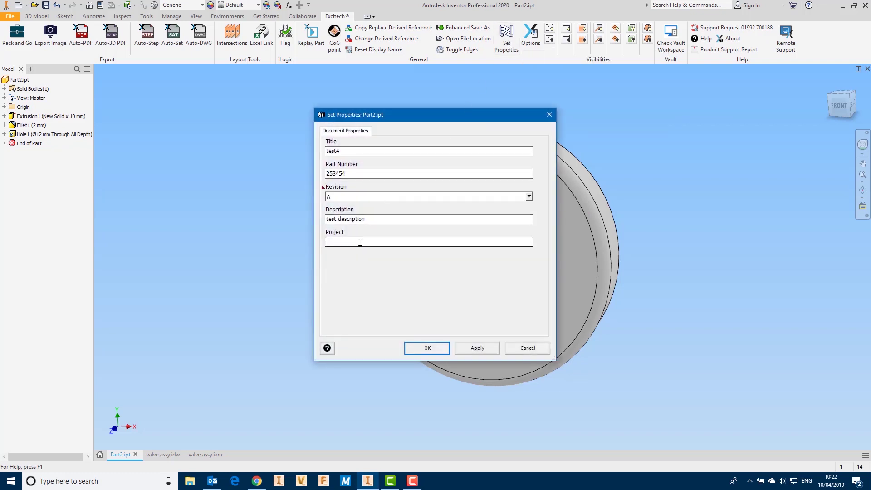
pyautogui.click(361, 242)
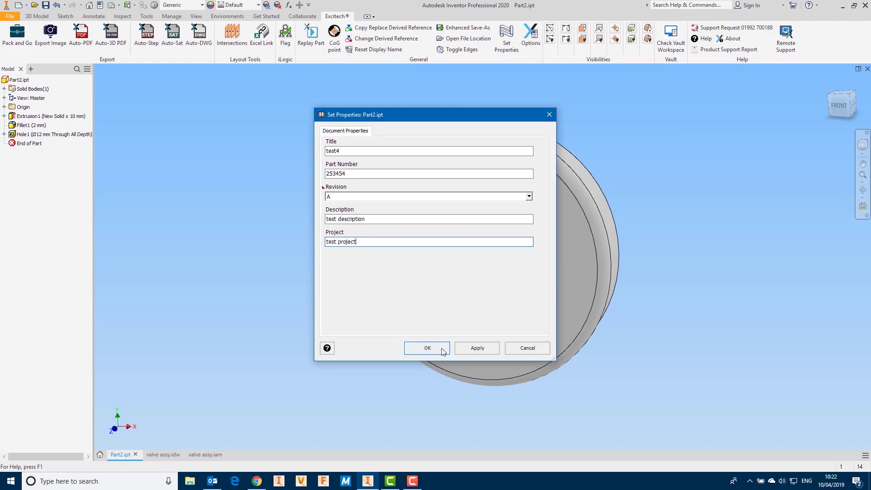
pyautogui.click(417, 348)
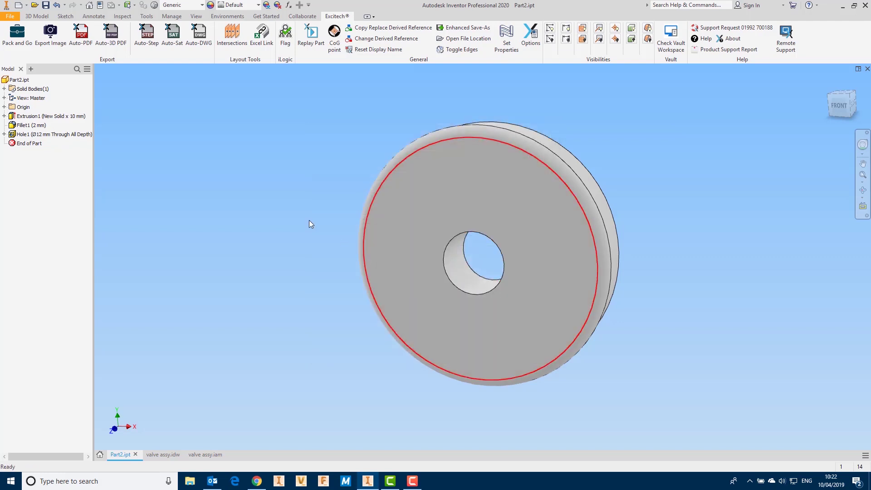
# Step: Check the Project field in the part's iProperties
pyautogui.click(100, 5)
pyautogui.click(351, 108)
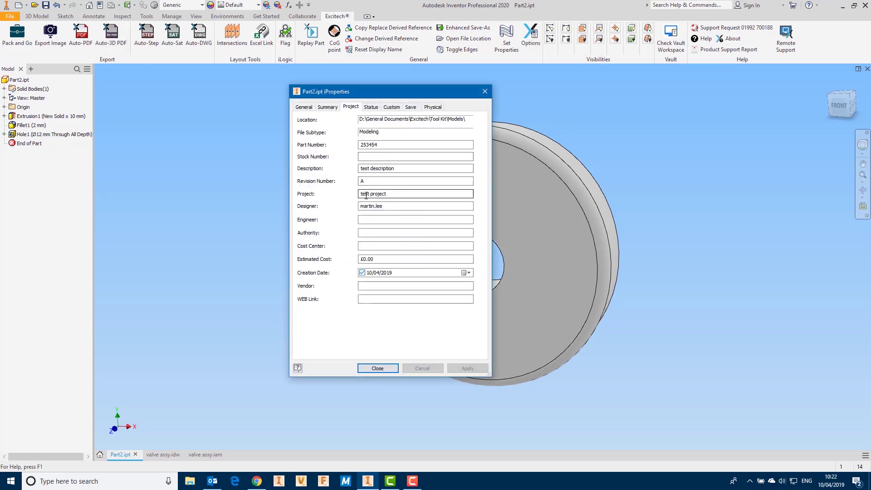
pyautogui.click(485, 93)
# Step: Add a property named Test Prop with the label test to the toolkit's property definitions
pyautogui.click(534, 40)
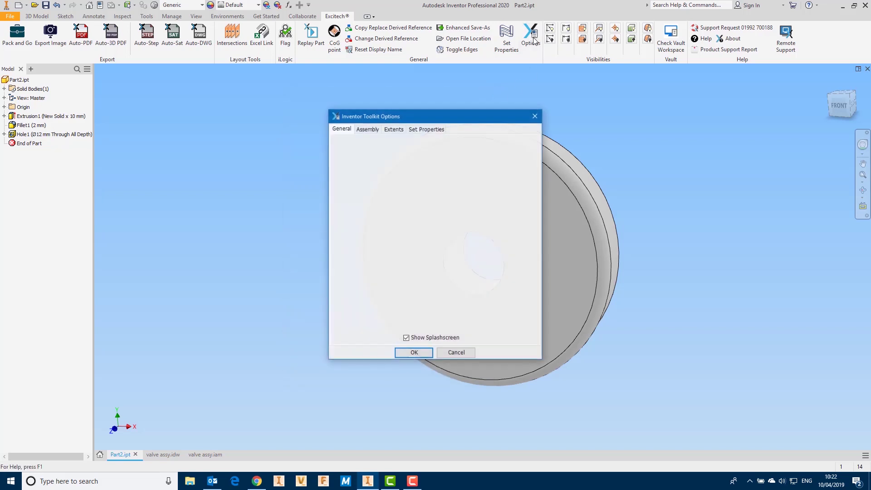
pyautogui.click(431, 130)
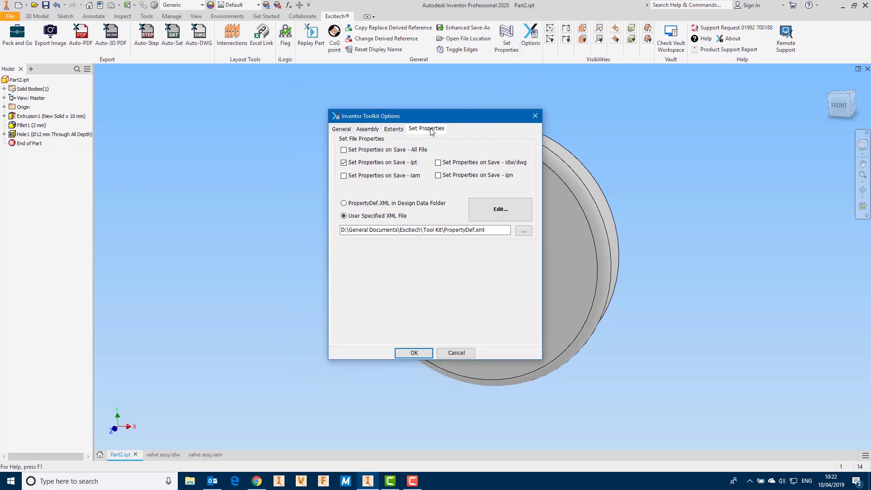
pyautogui.click(501, 210)
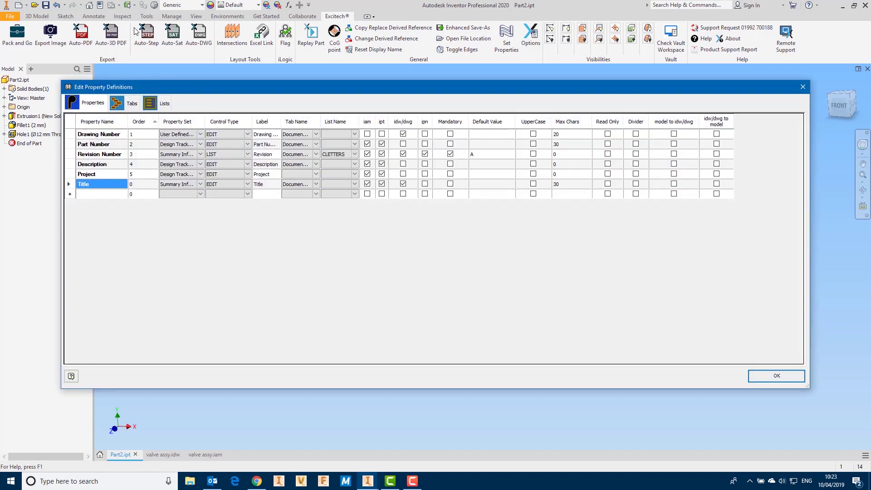
pyautogui.click(99, 197)
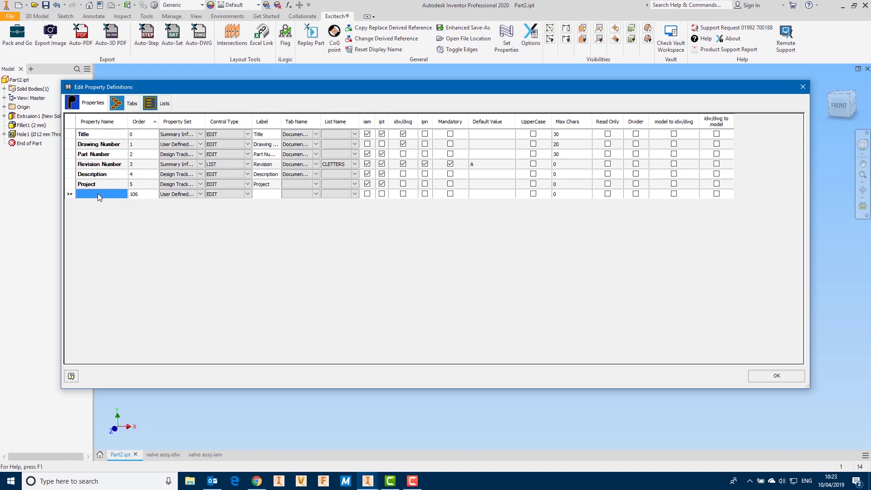
pyautogui.write('Test Pr')
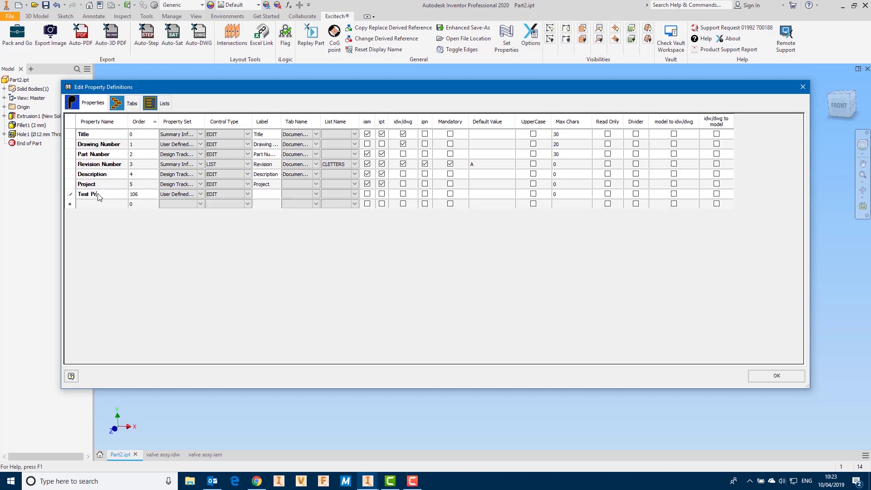
pyautogui.write('op')
pyautogui.click(268, 193)
pyautogui.write('test')
# Step: Make Test Prop a read-only ipt property with the default value "=<Part Number> - <Description>", and save the definitions
pyautogui.click(382, 193)
pyautogui.click(476, 194)
pyautogui.moveTo(516, 121); pyautogui.dragTo(589, 121)
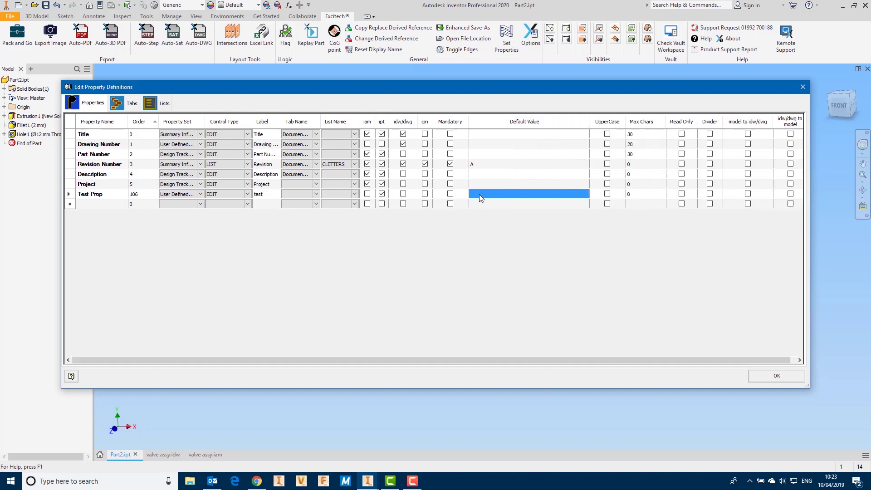
pyautogui.write('=<Part Number> - <Description>')
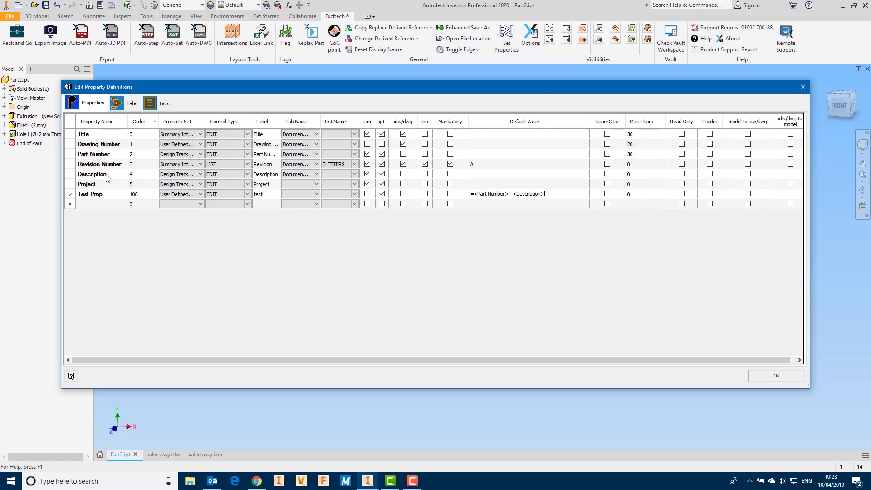
pyautogui.click(682, 193)
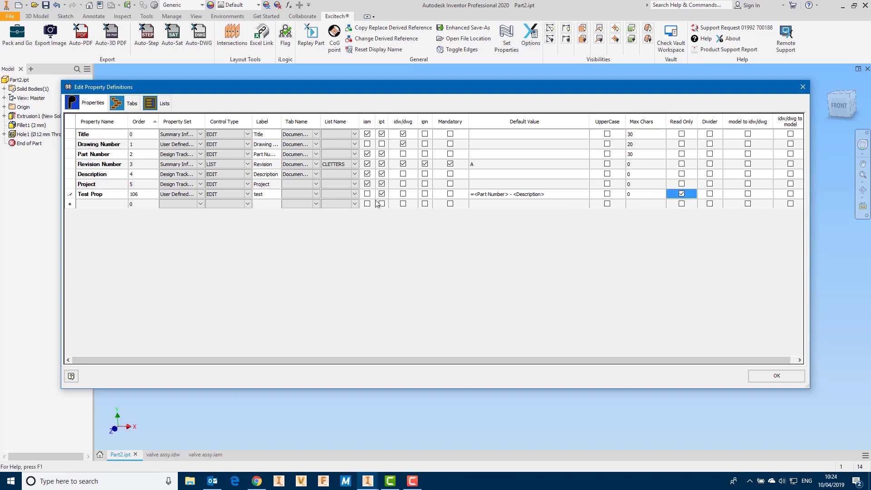
pyautogui.click(777, 376)
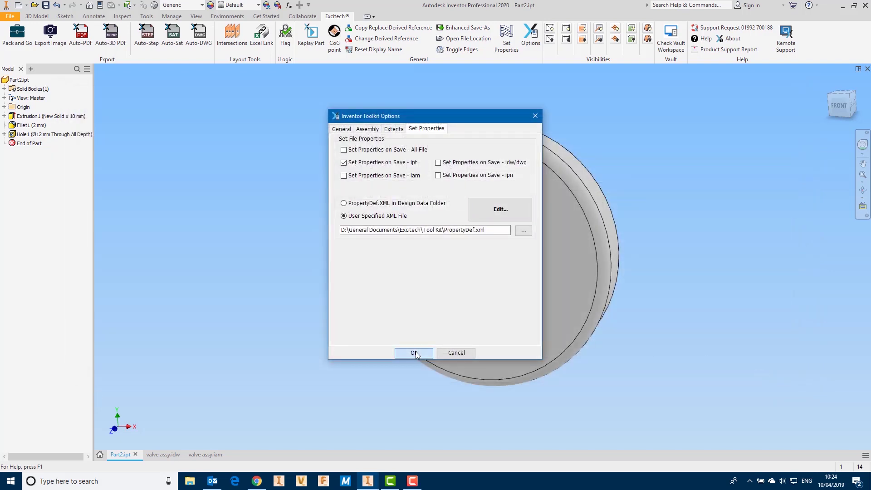
pyautogui.click(414, 353)
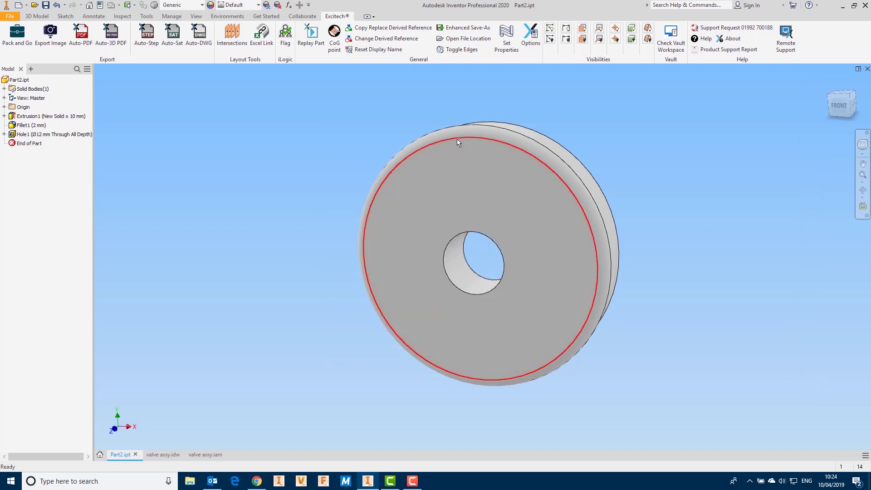
# Step: Change the part number to 253455 in Set Properties and apply it to the part
pyautogui.click(507, 41)
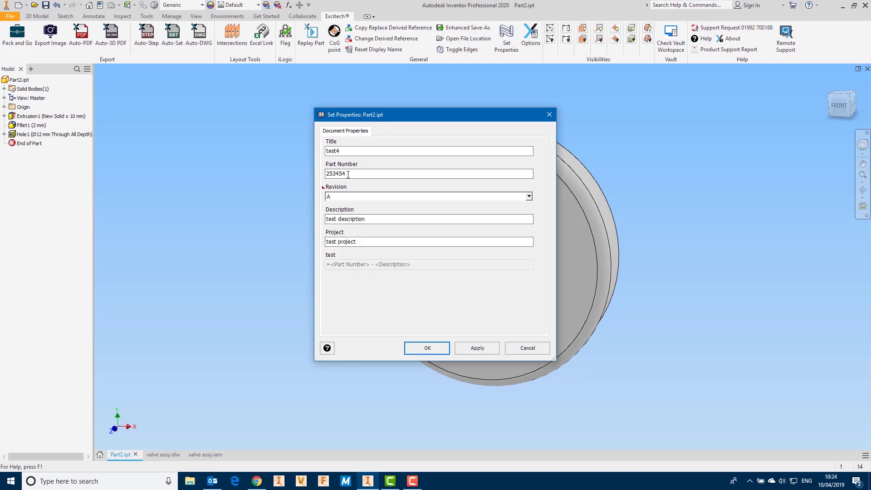
pyautogui.moveTo(347, 174); pyautogui.dragTo(344, 175)
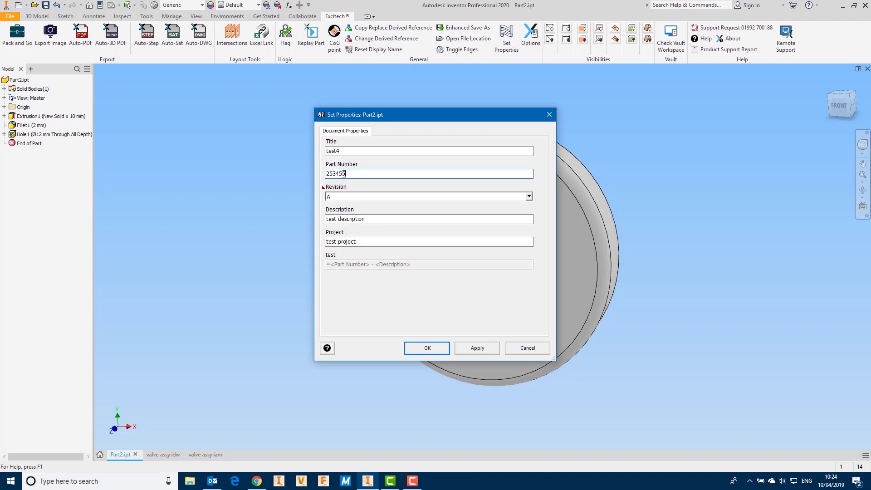
pyautogui.click(478, 348)
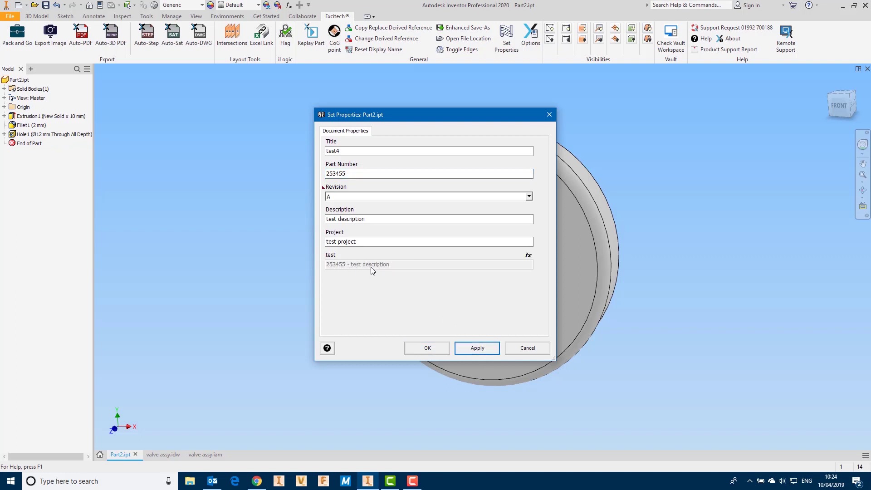
pyautogui.click(426, 349)
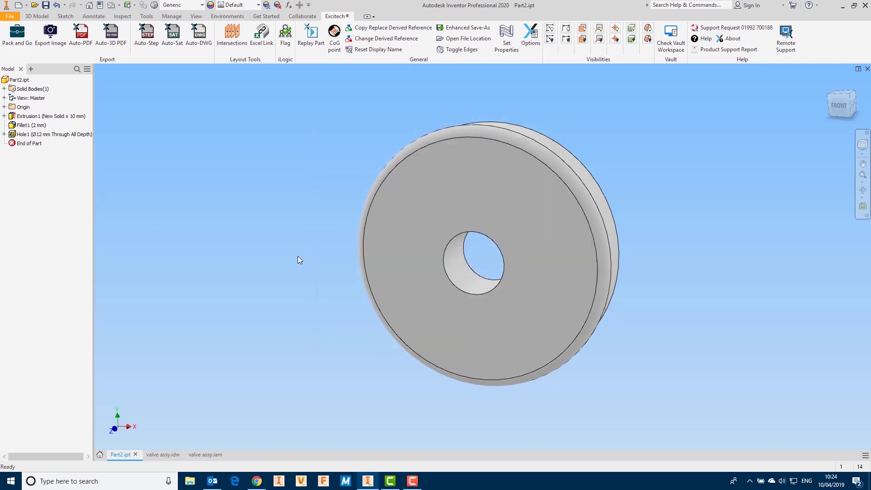
# Step: Check the custom Test Prop entry in the part's iProperties
pyautogui.click(101, 5)
pyautogui.click(397, 107)
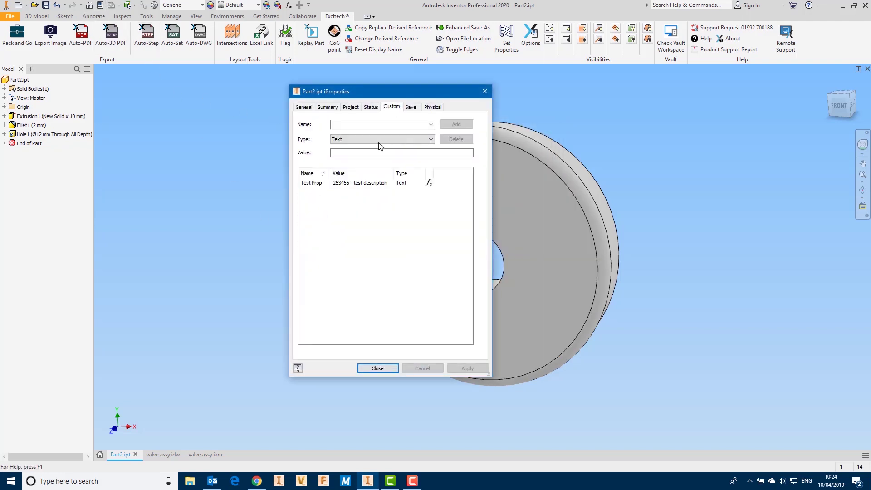
pyautogui.click(486, 93)
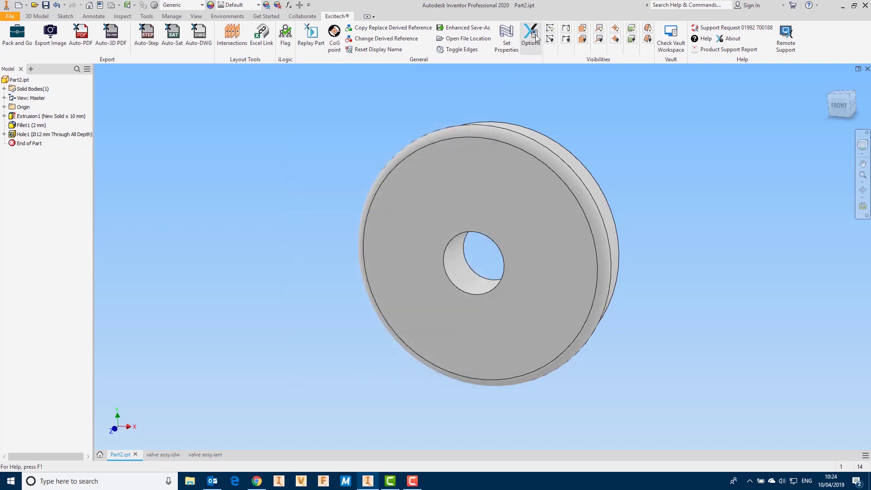
# Step: Review the list of property definitions in the toolkit's Set Properties options
pyautogui.click(532, 36)
pyautogui.click(434, 130)
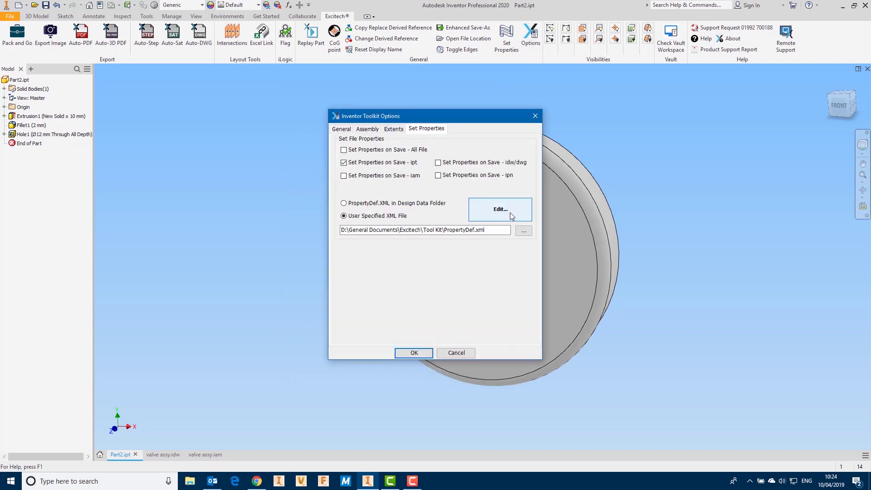
pyautogui.click(510, 213)
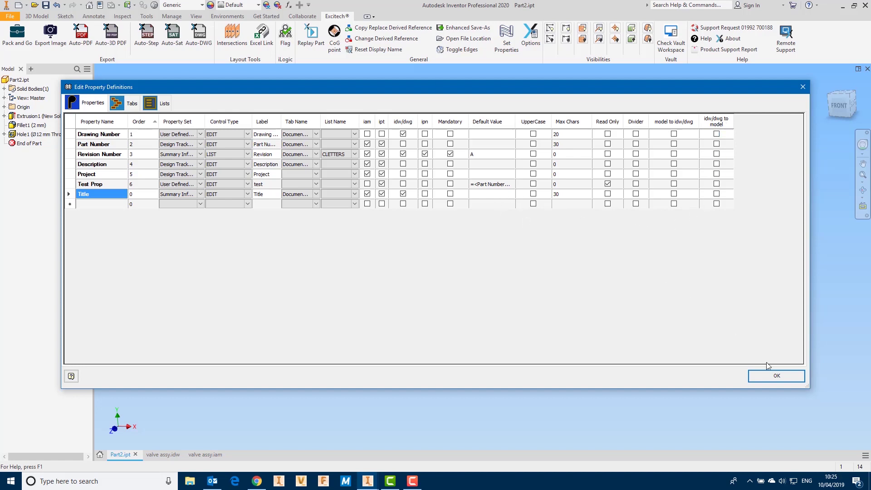
pyautogui.click(777, 376)
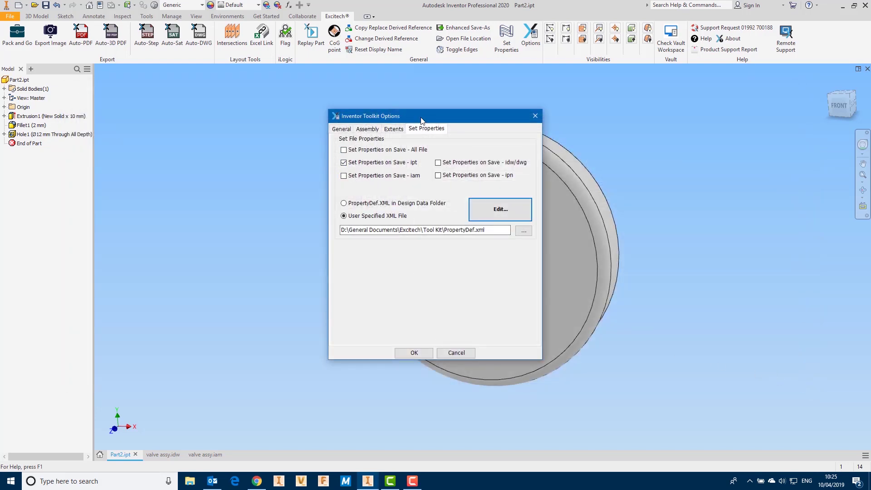
# Step: Enable Set Properties on Save for all files and save the toolkit options
pyautogui.moveTo(421, 120); pyautogui.dragTo(400, 124)
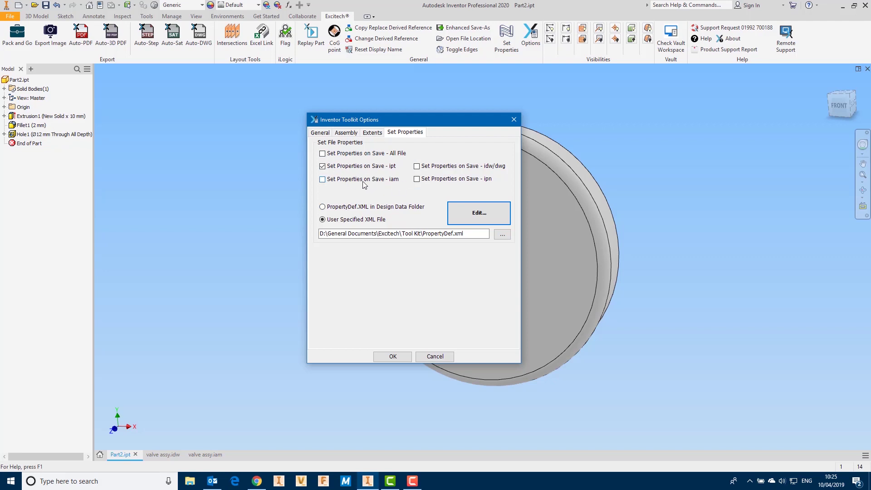
pyautogui.click(323, 154)
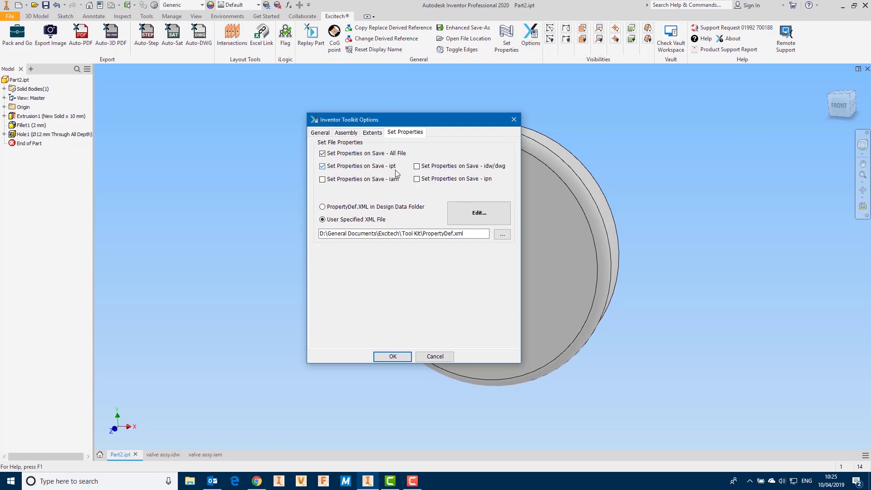
pyautogui.click(402, 356)
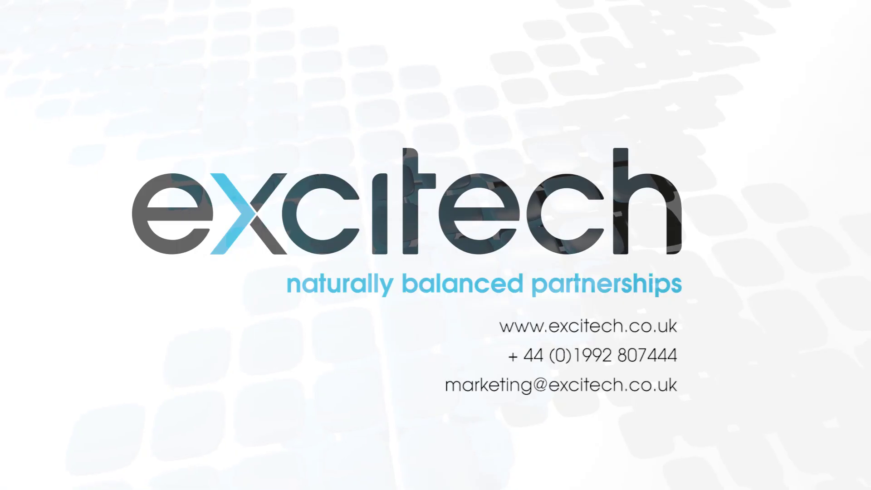